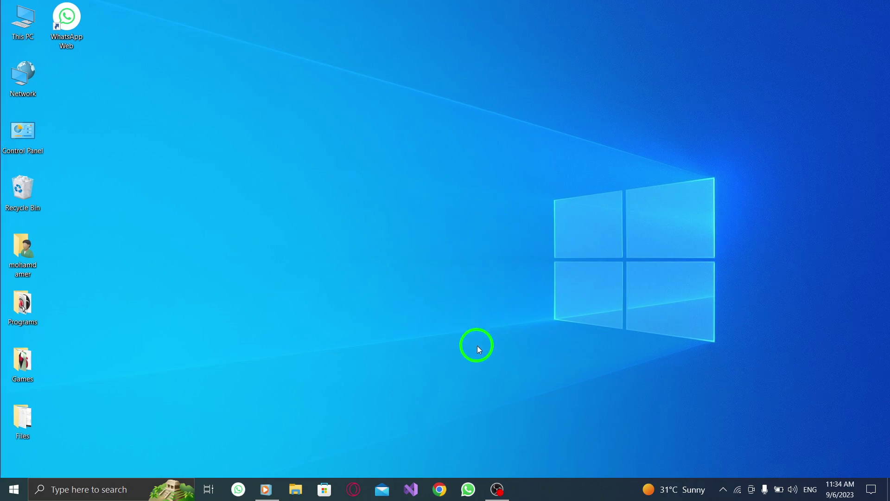
Launch WhatsApp from the taskbar and show its General settings page
click(469, 489)
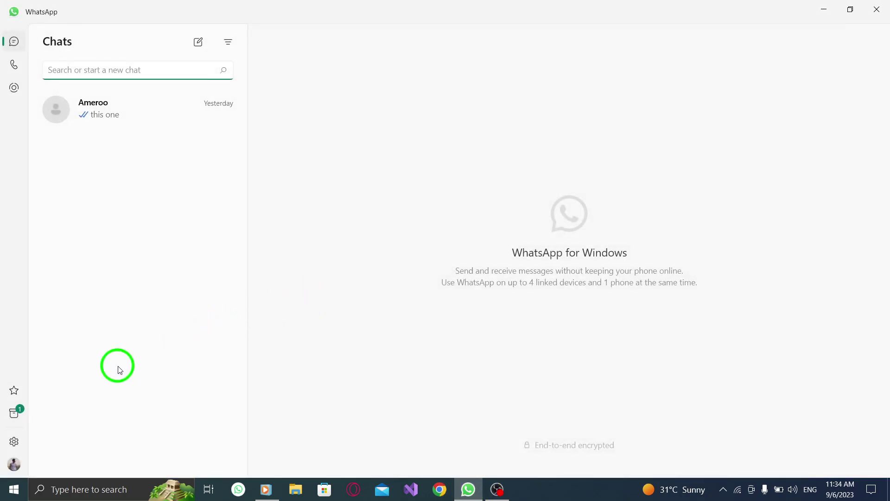
click(15, 444)
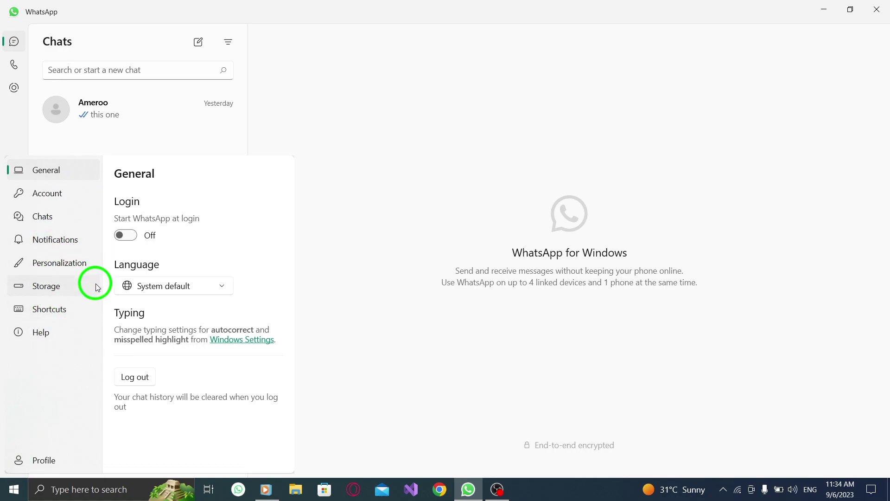
Enable Photos under Automatic downloads on the Storage settings page
click(47, 293)
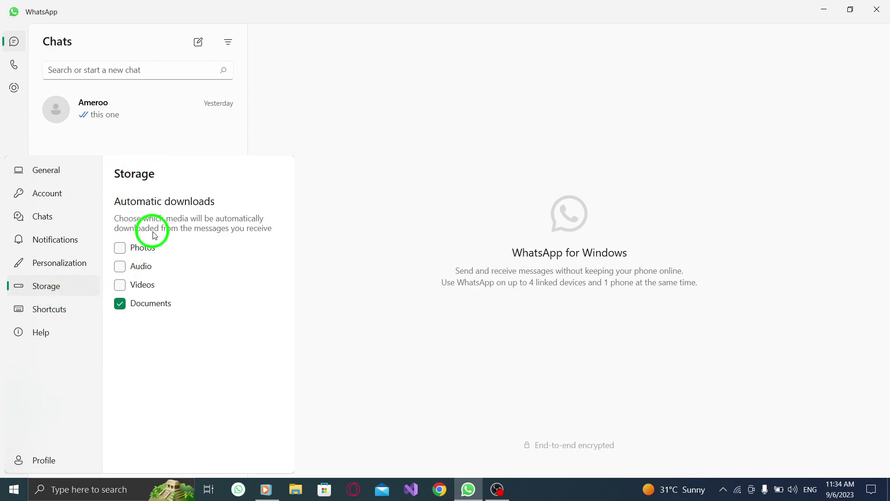
click(120, 248)
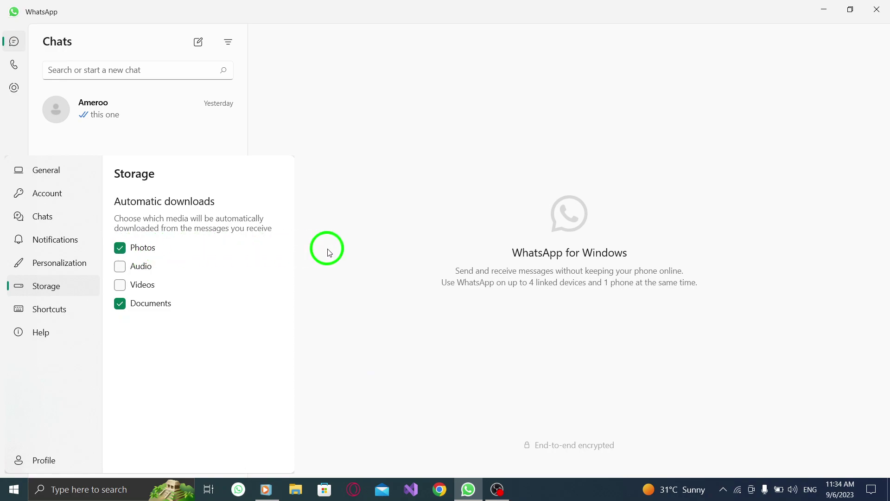
Dismiss the Settings panel and close the WhatsApp window
click(480, 229)
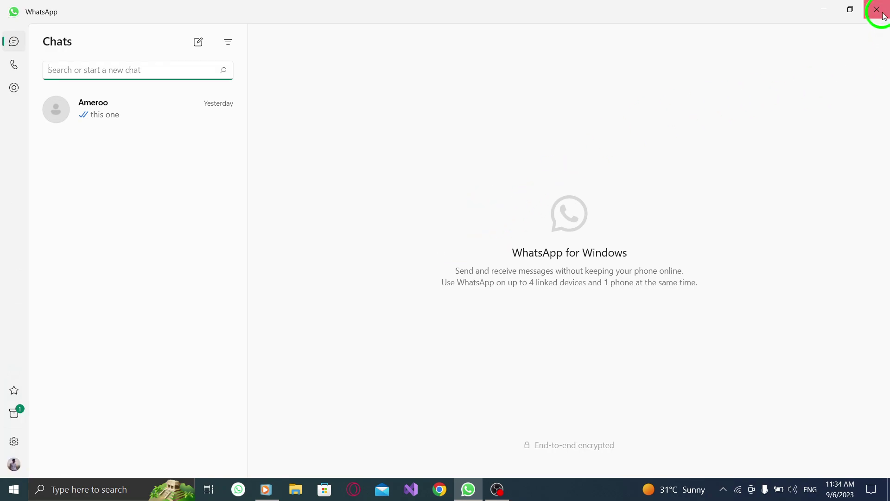
click(878, 10)
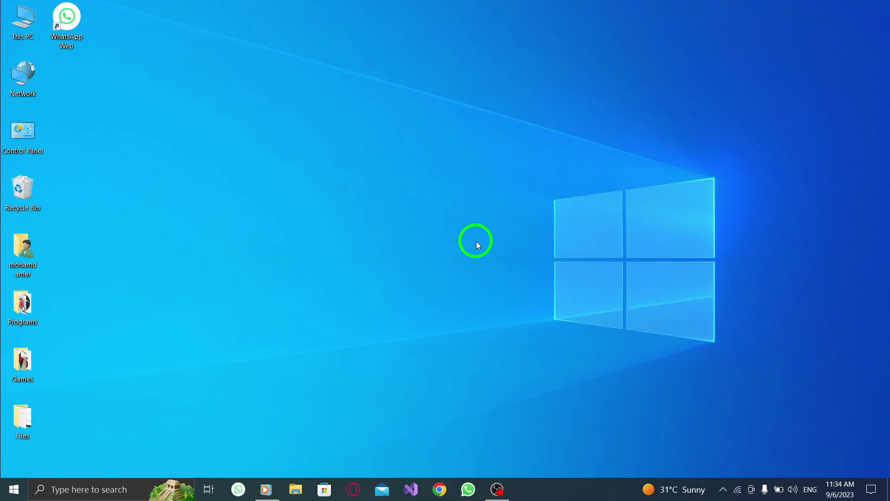